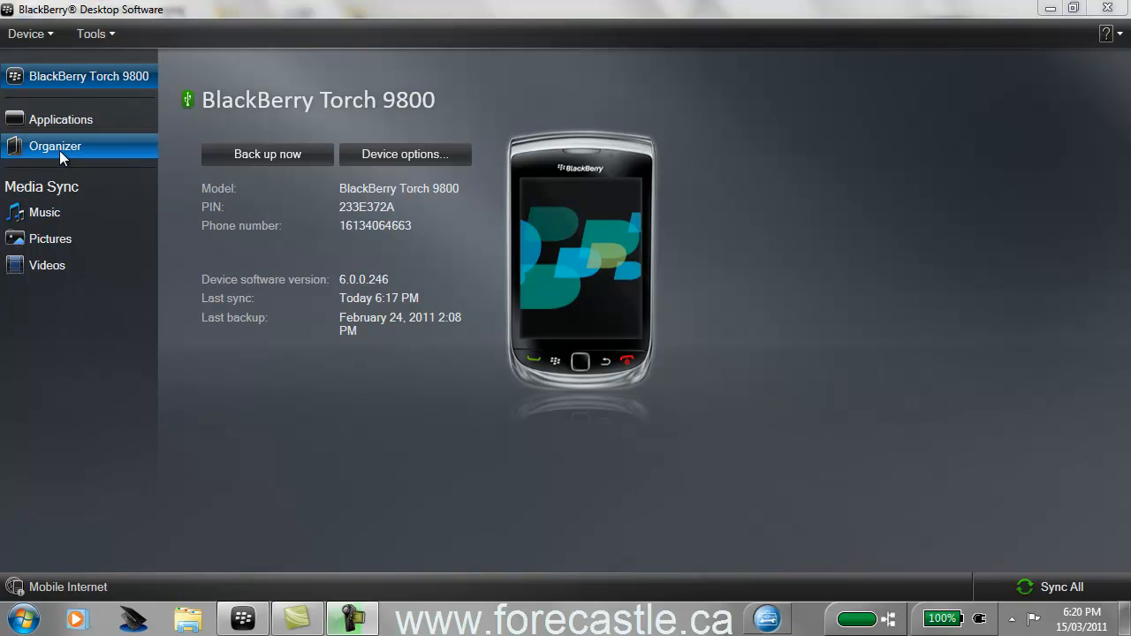
In the organizer synchronization settings, link the device Calendar to Microsoft Outlook with two way sync
click(60, 146)
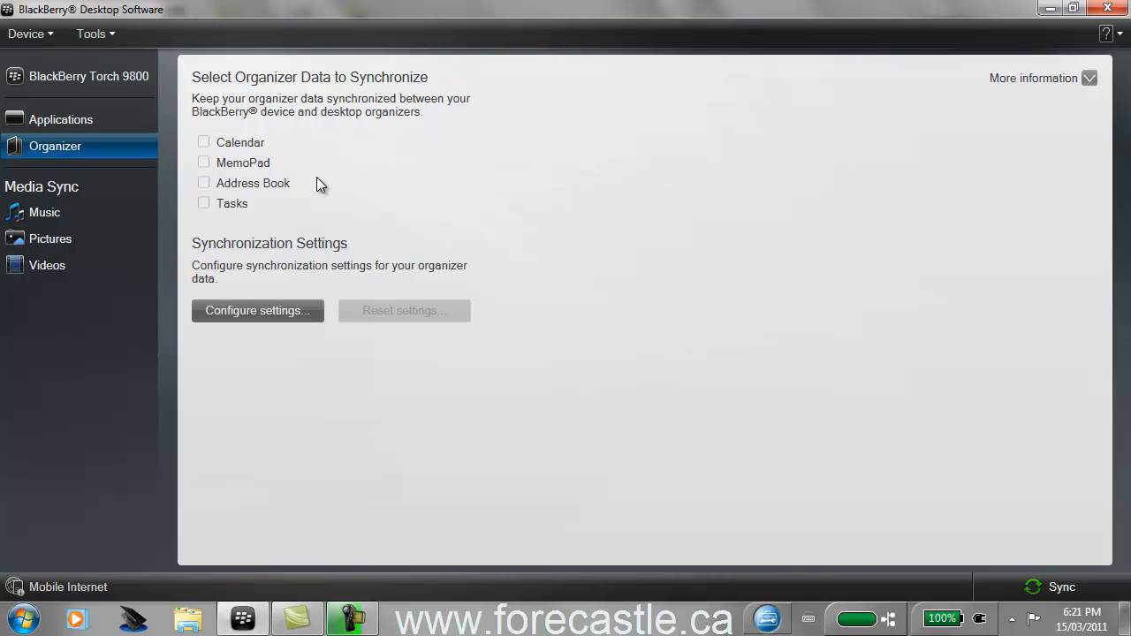
click(266, 315)
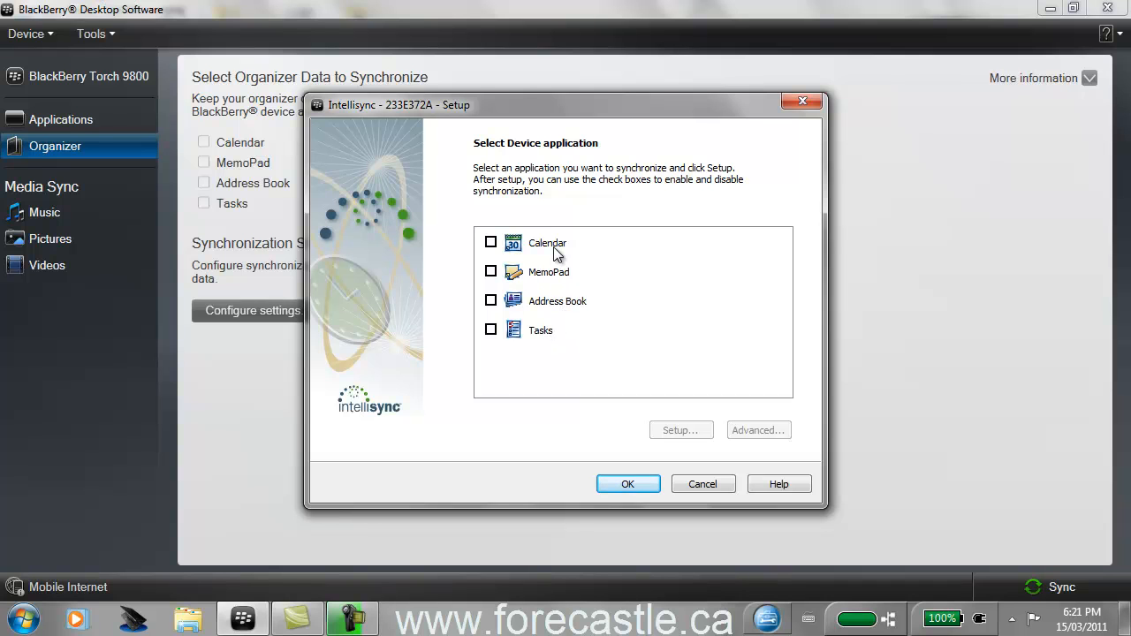
click(544, 245)
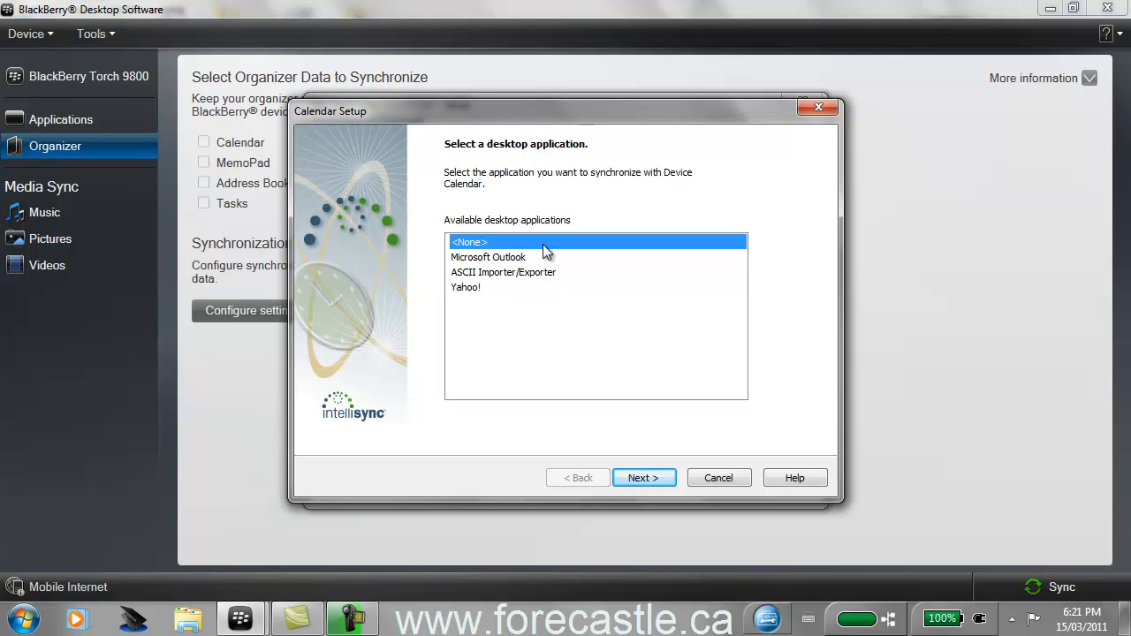
click(523, 259)
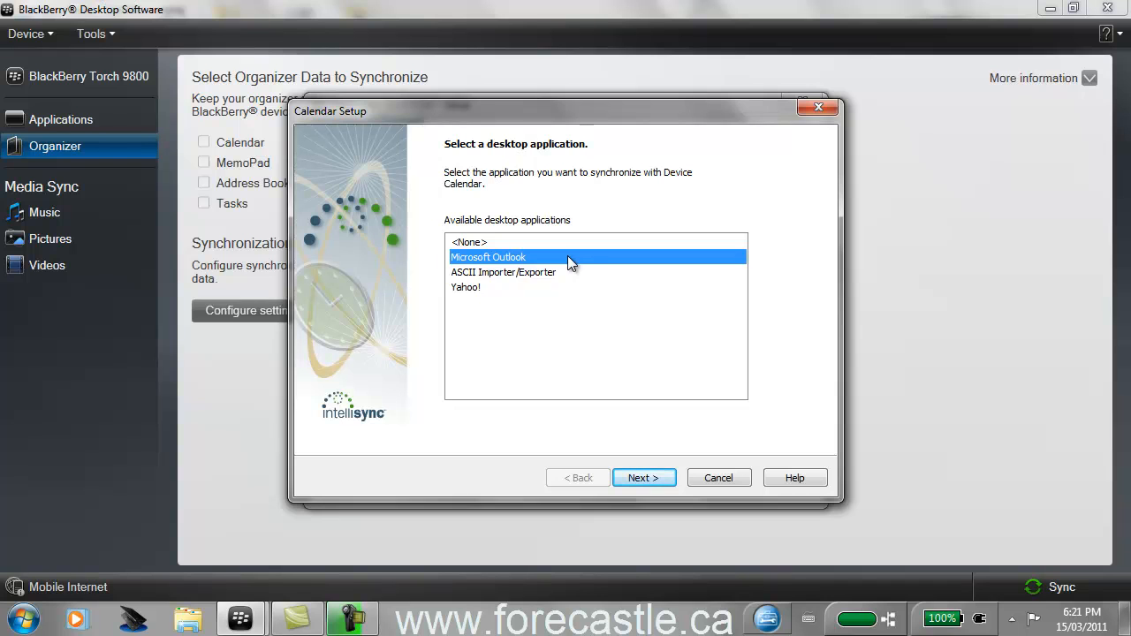
click(646, 477)
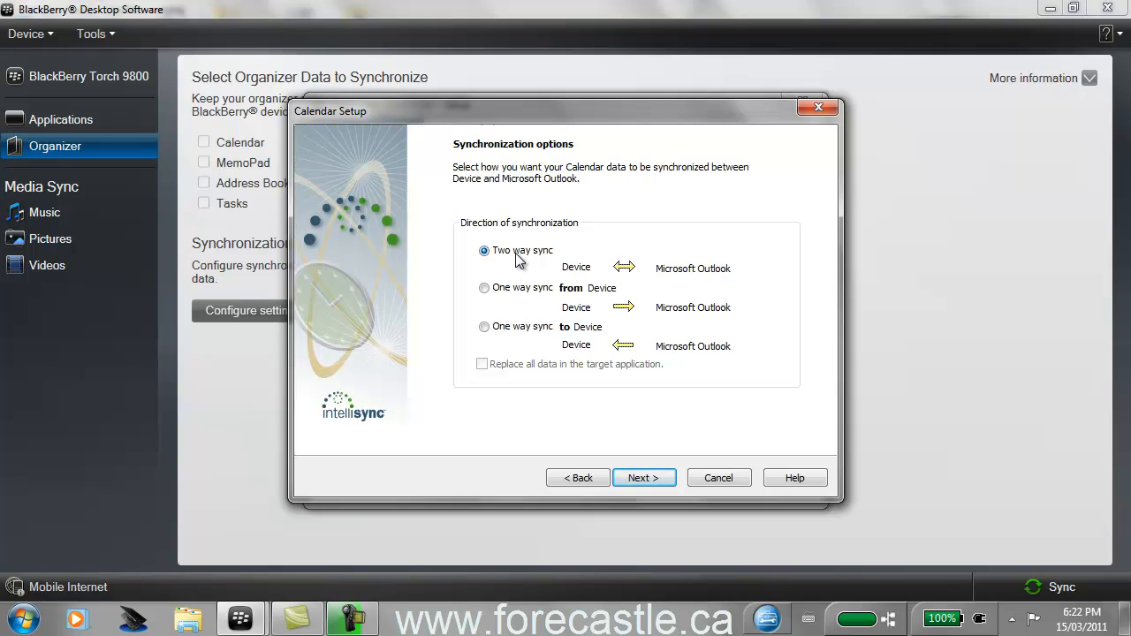
click(649, 484)
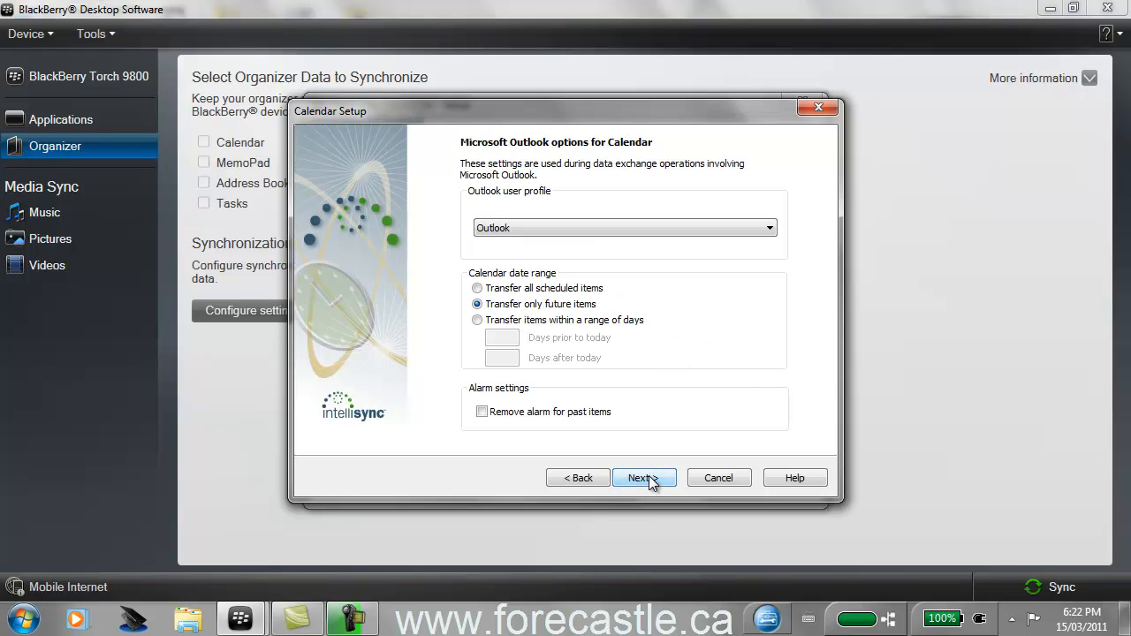
Use the Outlook user profile for Calendar, choose to transfer all scheduled items, and finish the Calendar setup
click(770, 228)
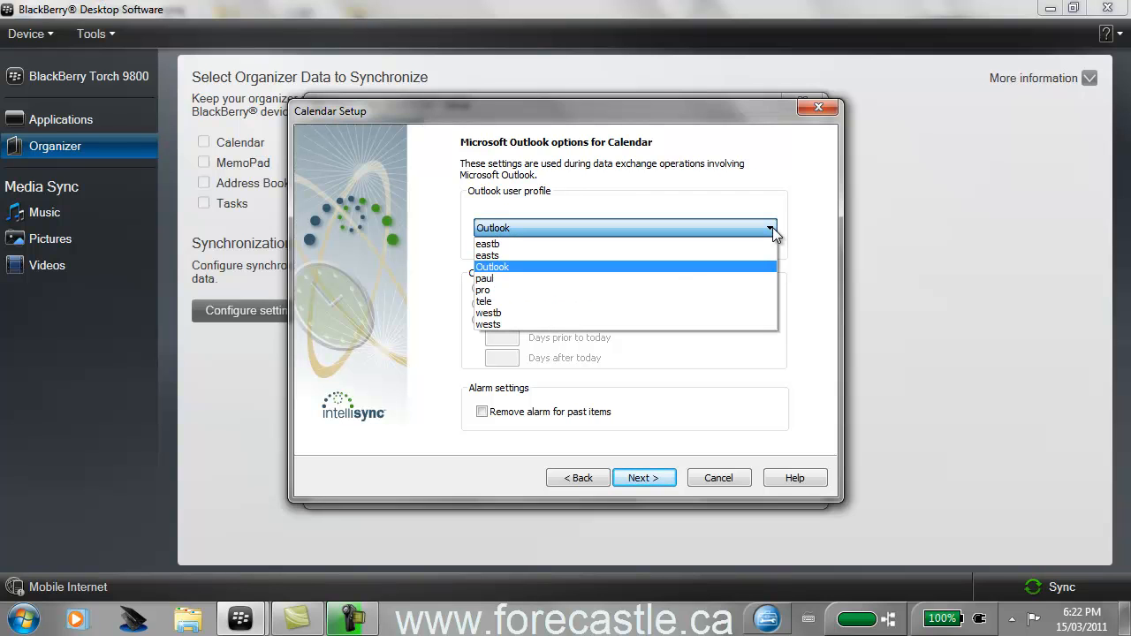
click(722, 265)
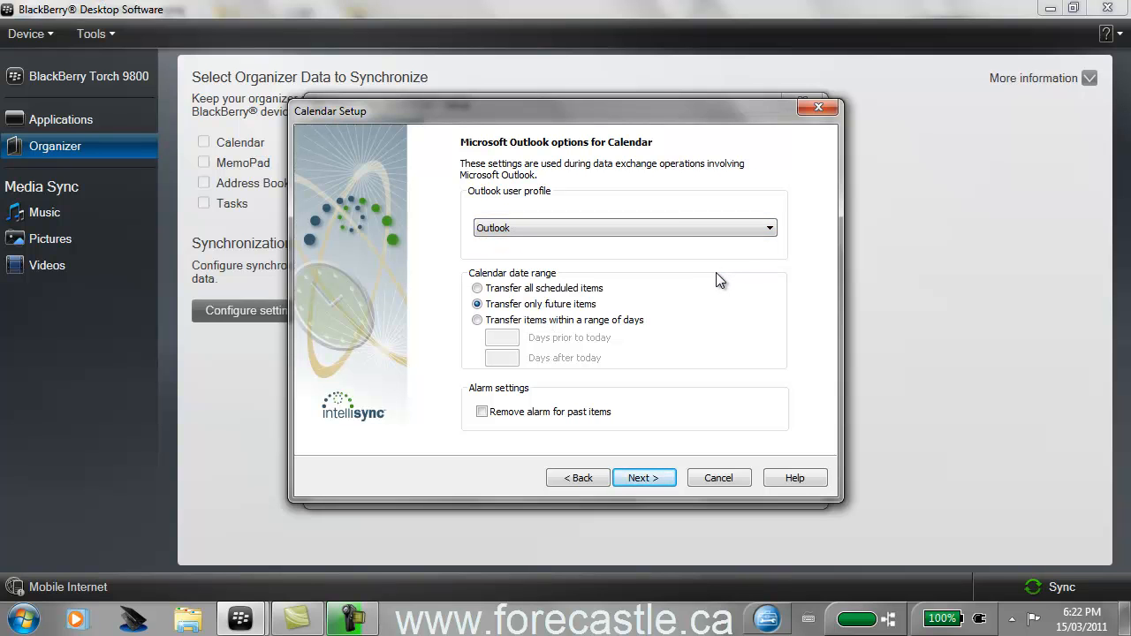
click(480, 288)
click(478, 305)
click(477, 320)
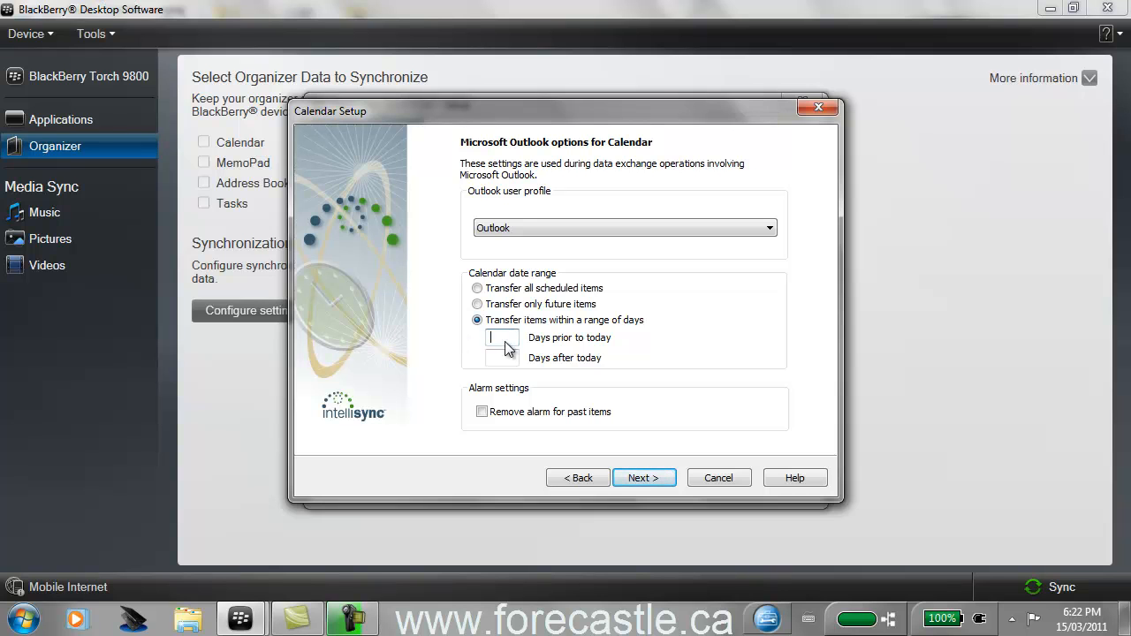
click(493, 355)
click(477, 289)
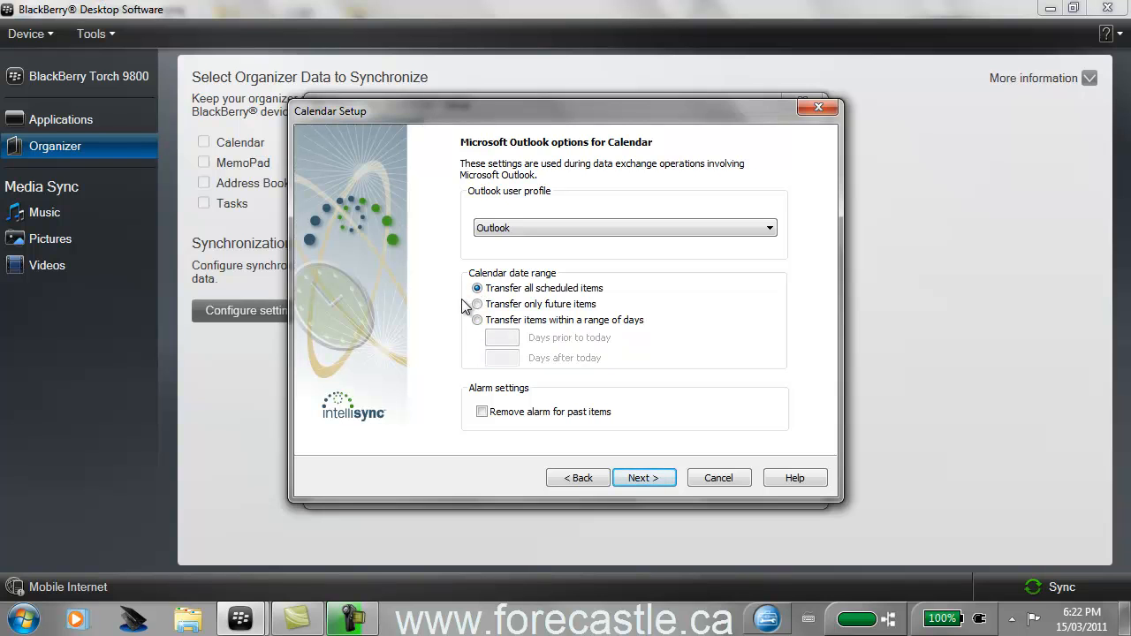
click(650, 477)
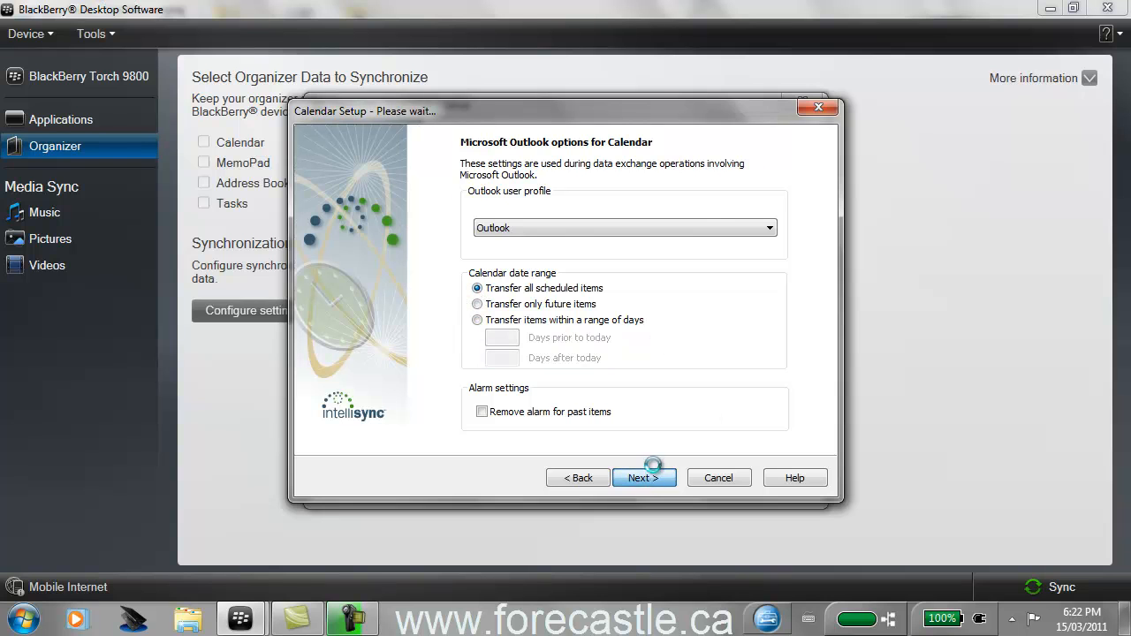
click(657, 479)
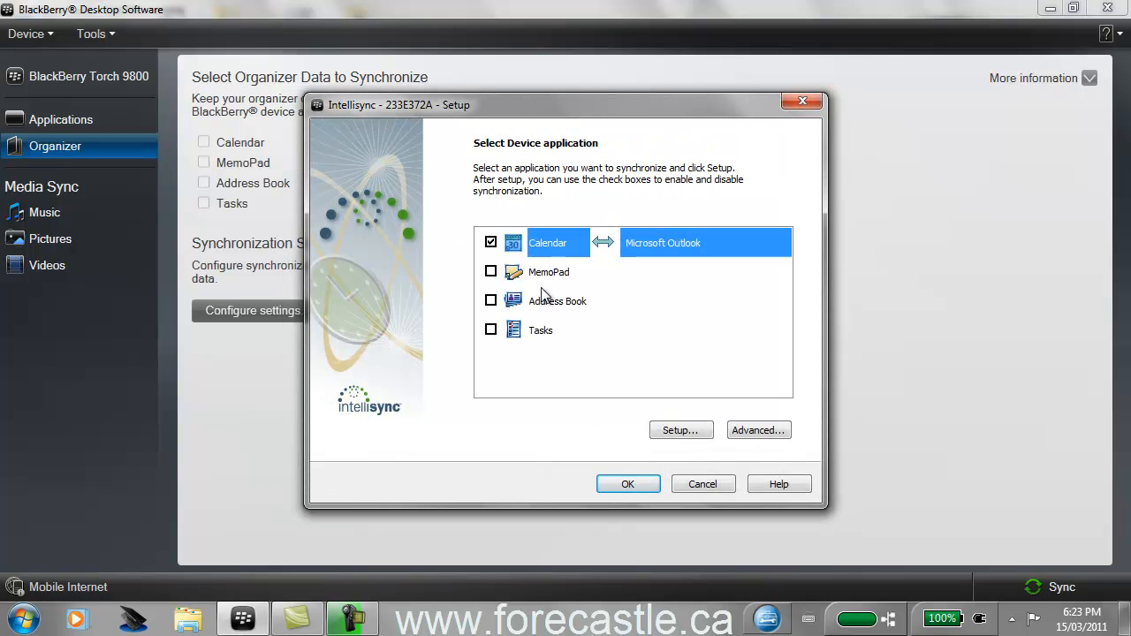
Set up MemoPad for two way sync with Microsoft Outlook, using the Outlook user profile
double_click(542, 276)
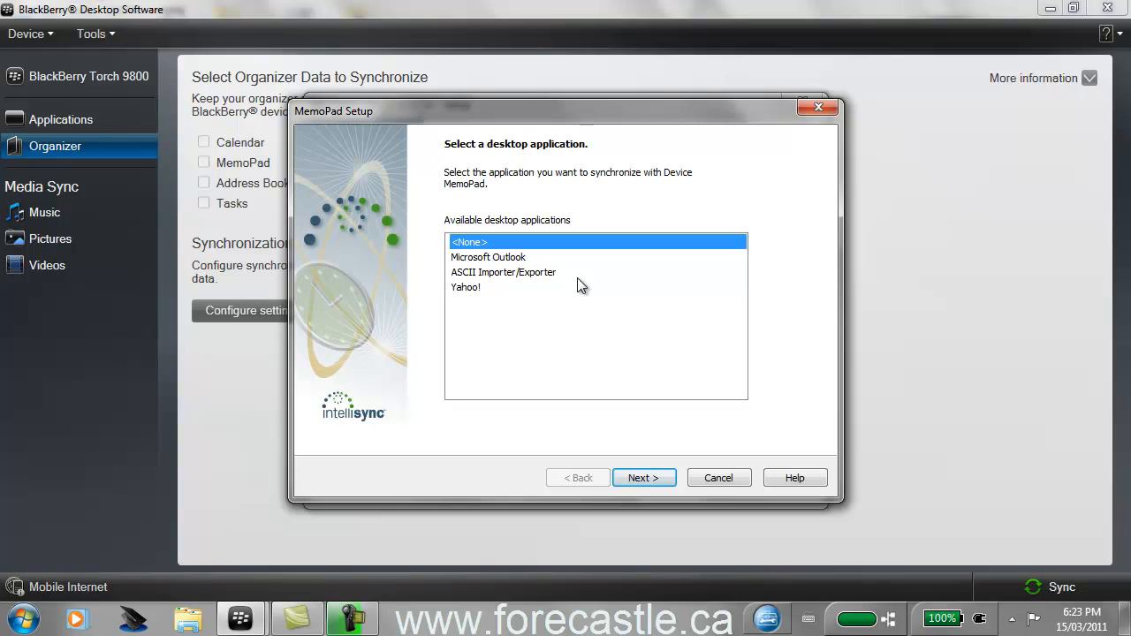
click(502, 259)
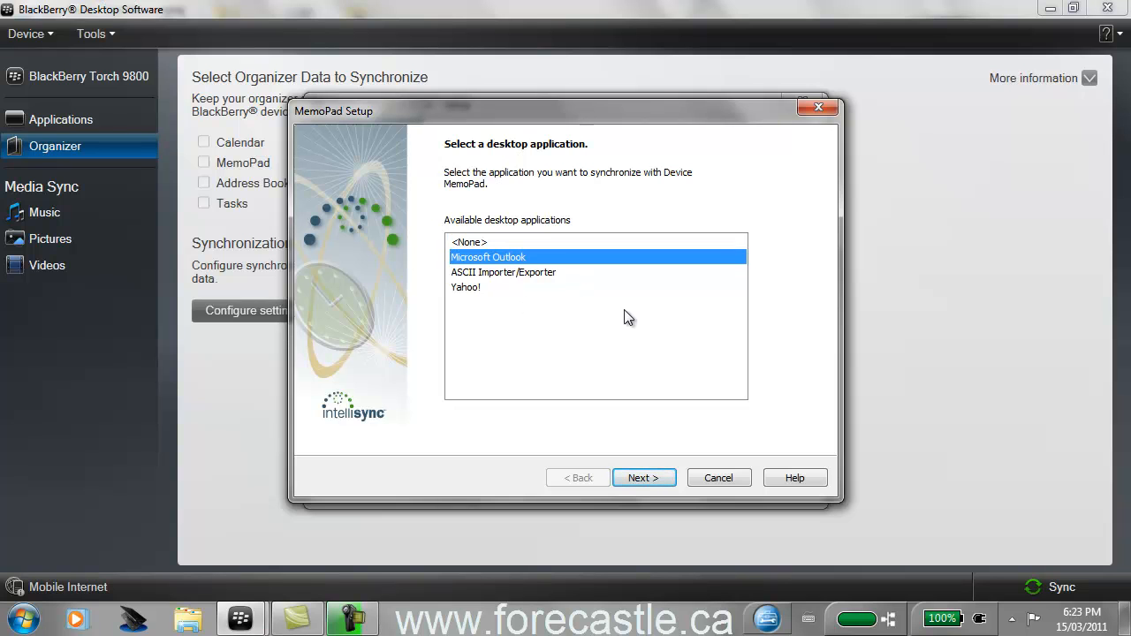
click(640, 478)
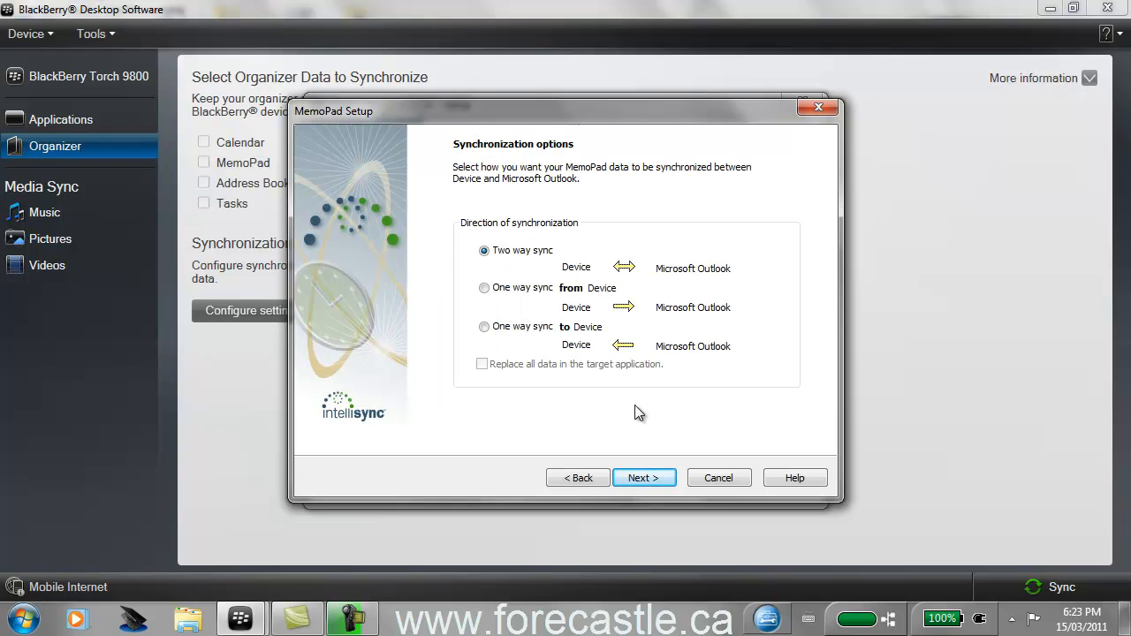
click(644, 478)
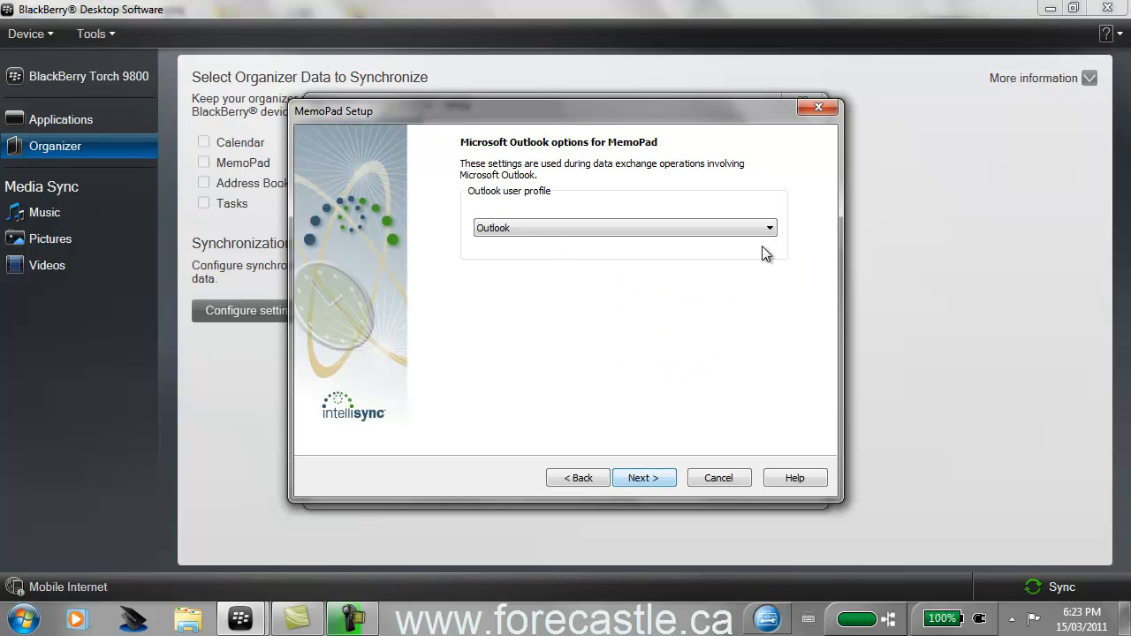
click(647, 477)
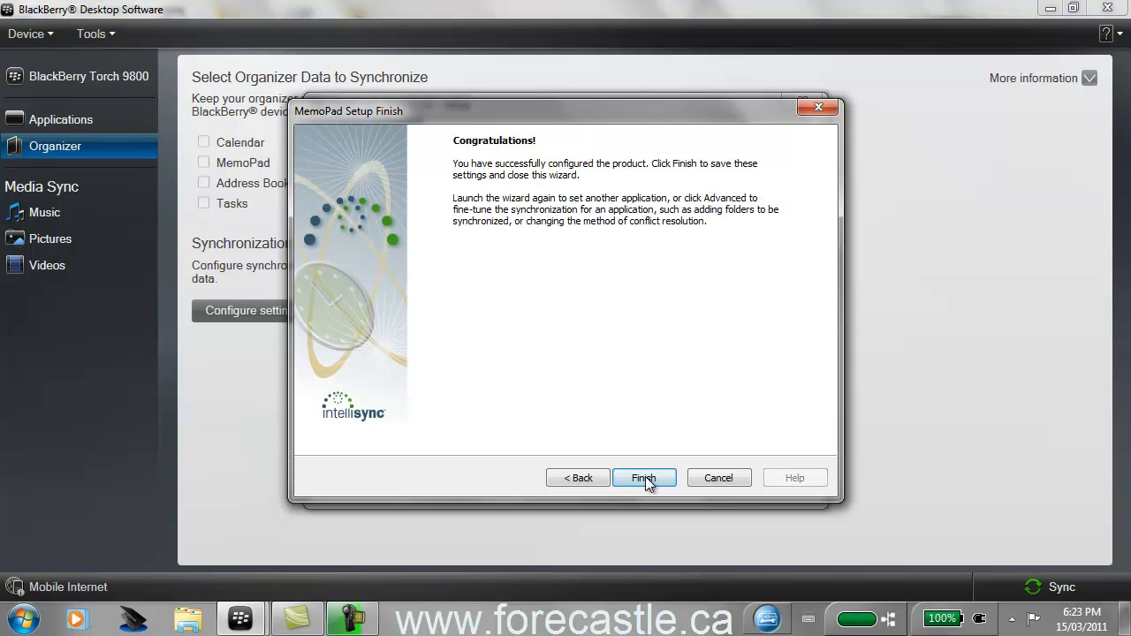
click(645, 479)
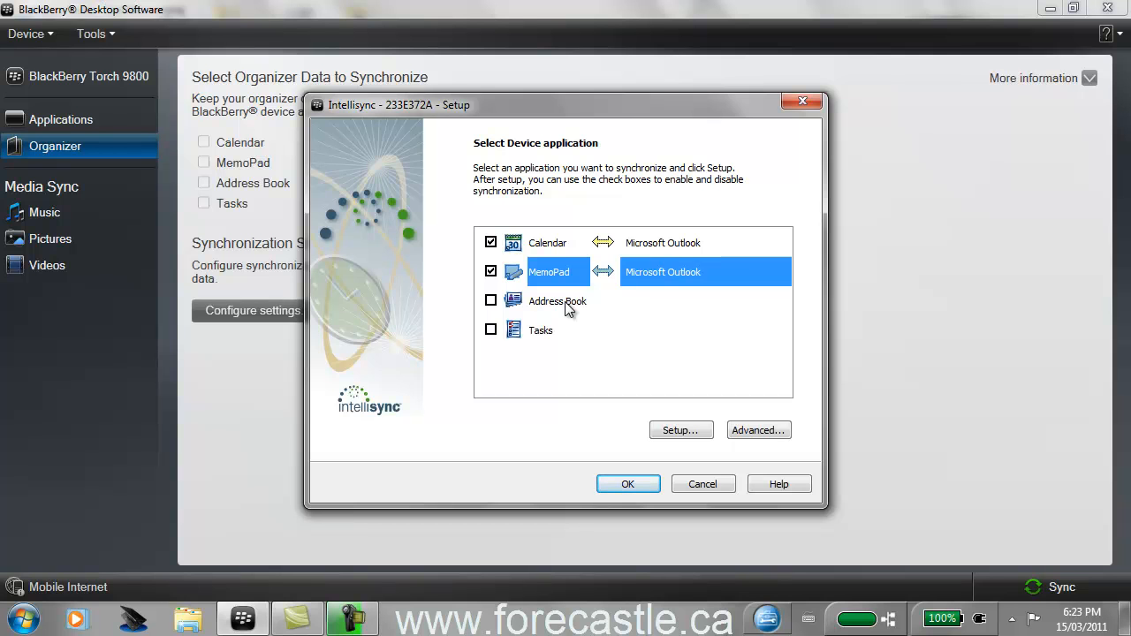
Set up Address Book for two way sync with Microsoft Outlook, using the Outlook user profile
double_click(567, 305)
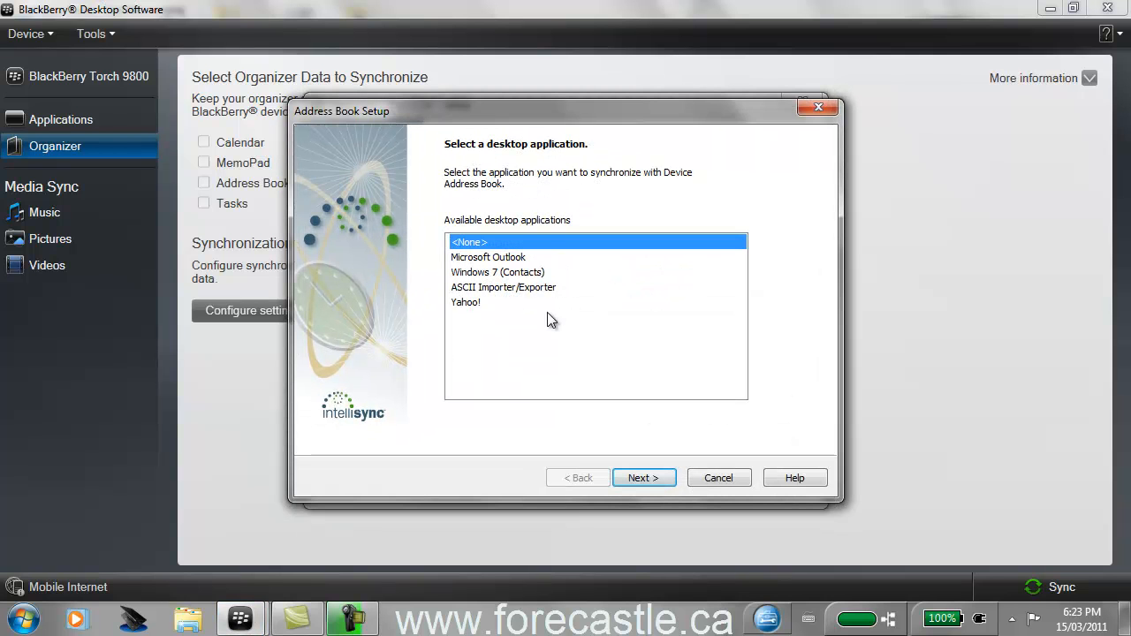
click(481, 272)
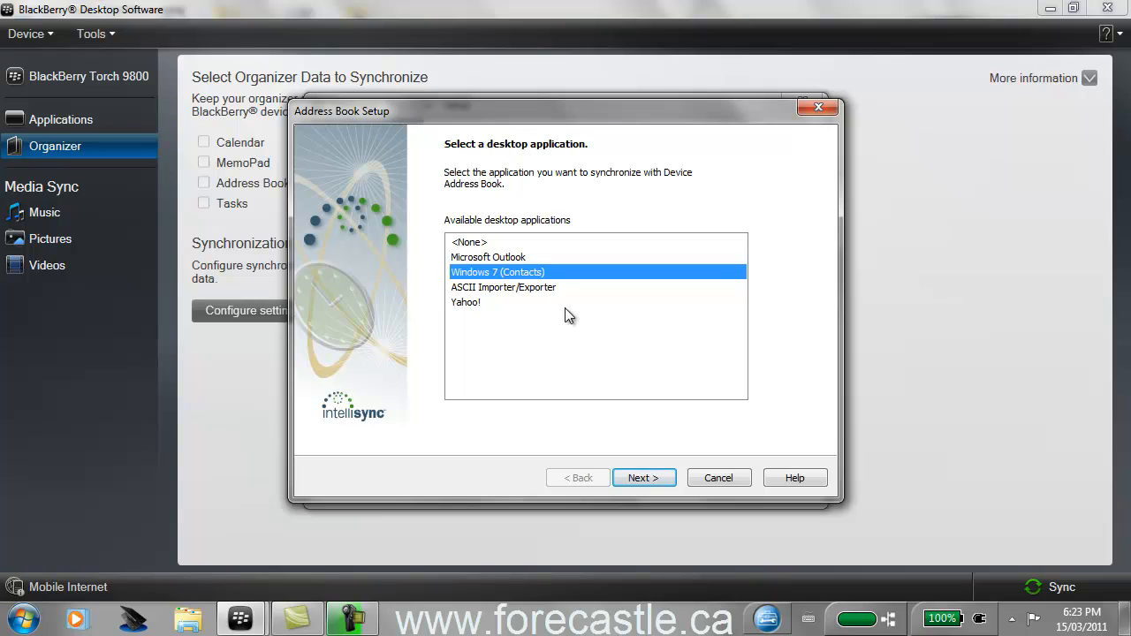
click(501, 257)
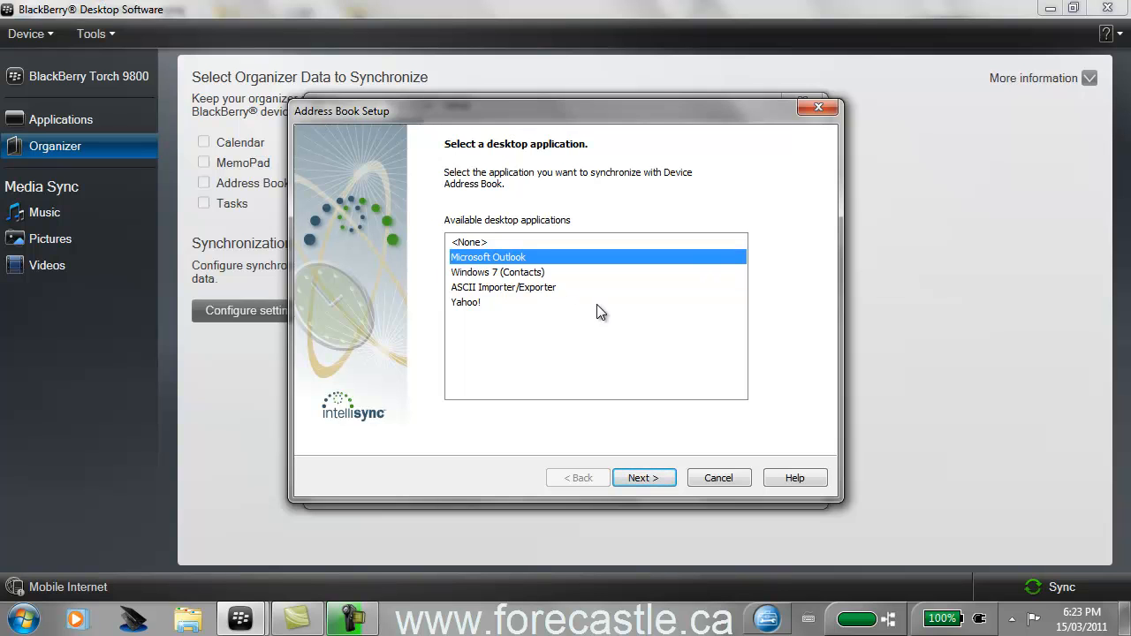
click(483, 272)
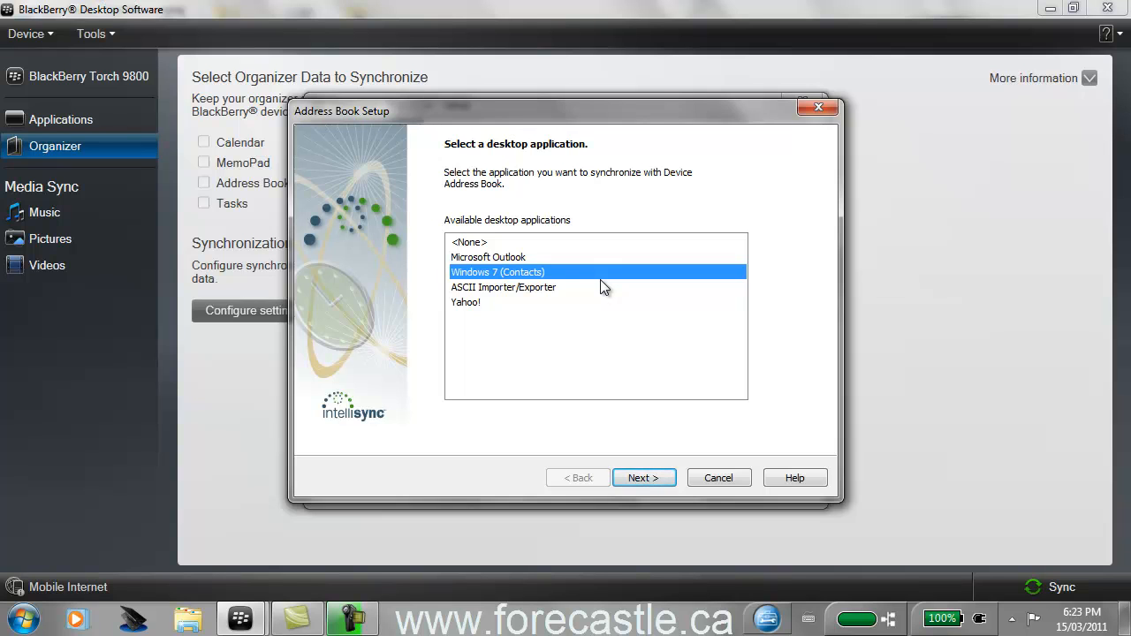
click(502, 257)
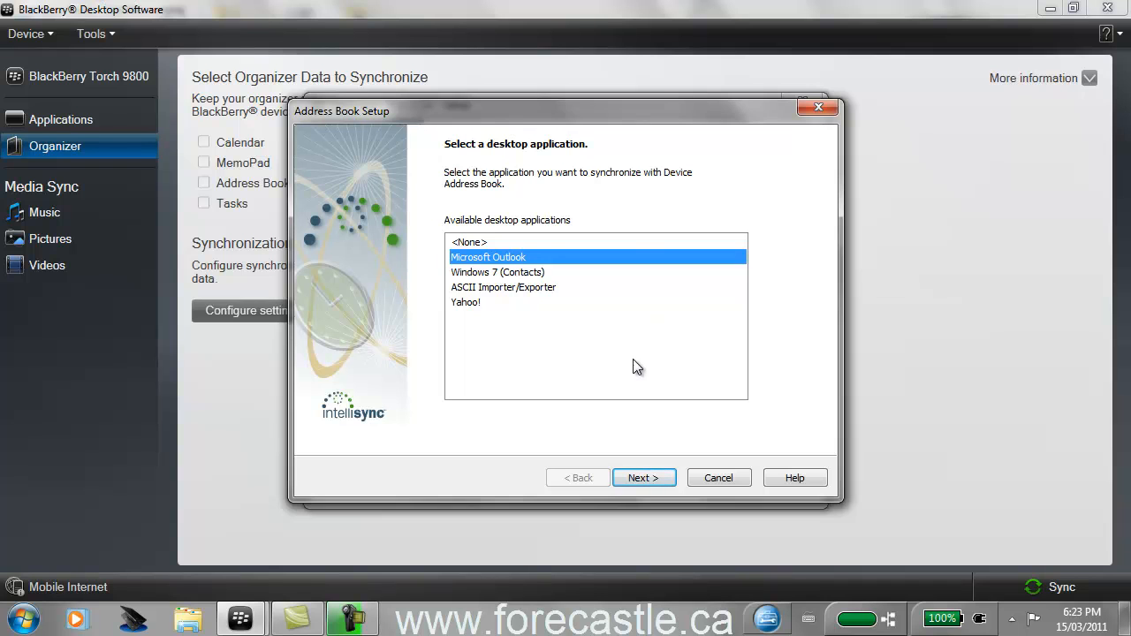
click(644, 481)
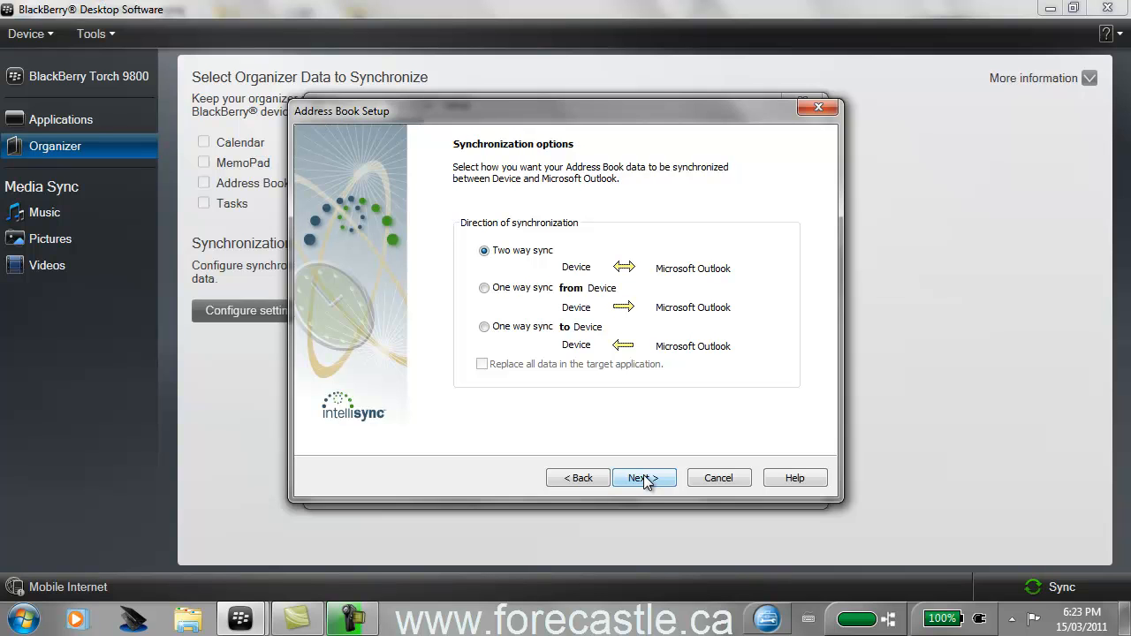
click(644, 478)
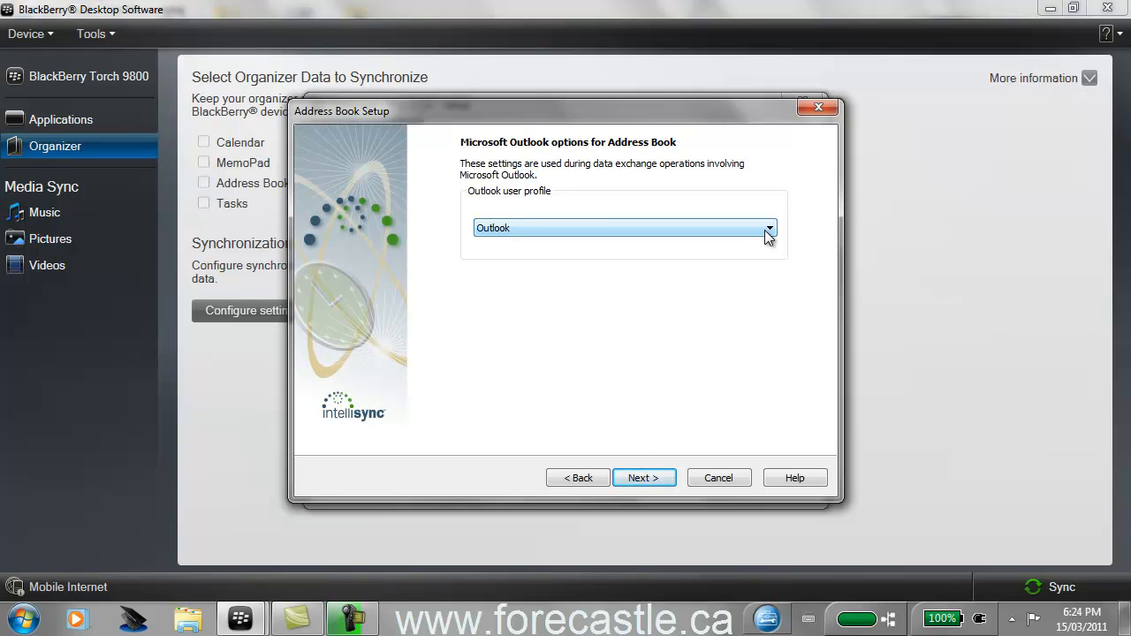
click(661, 477)
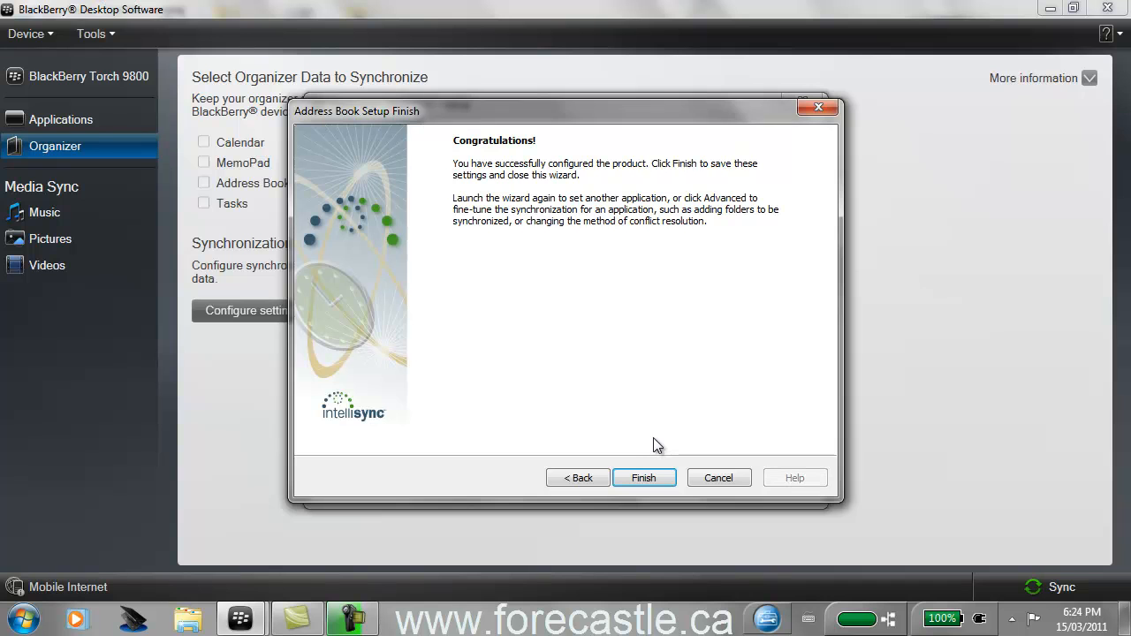
click(650, 478)
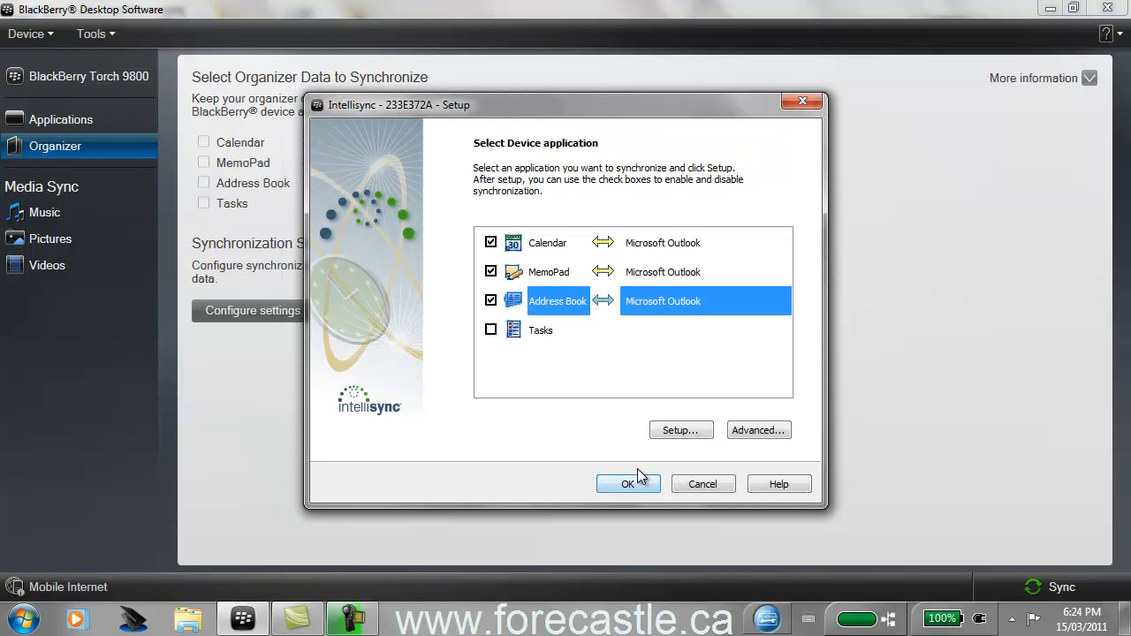
Set up Tasks for two way sync with Microsoft Outlook, using the Outlook user profile and transferring all items
double_click(530, 332)
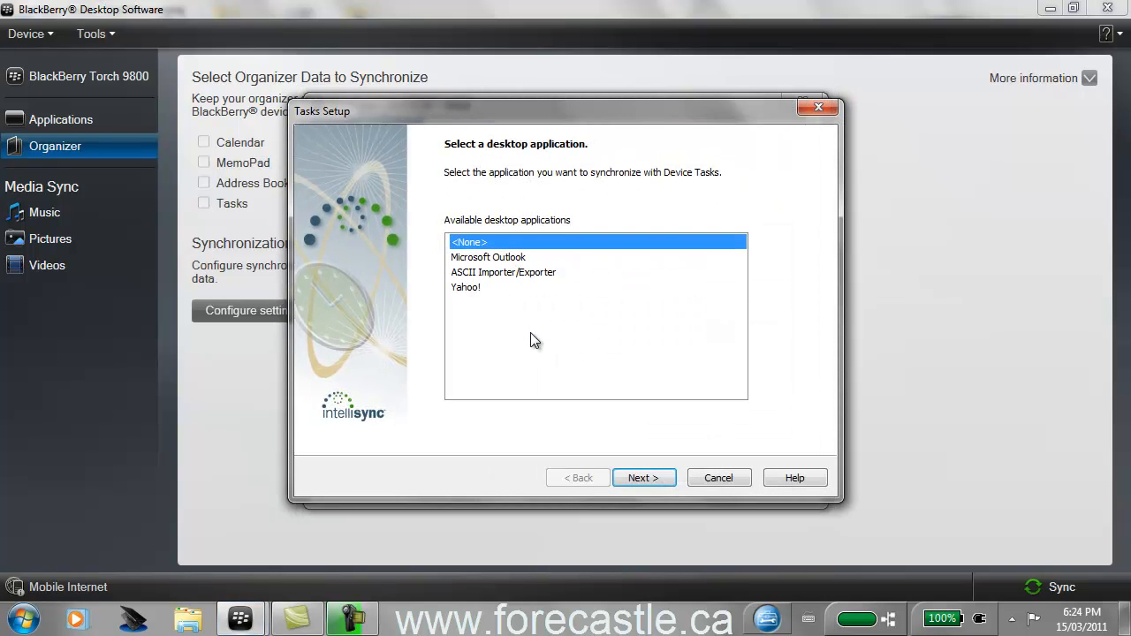
click(500, 257)
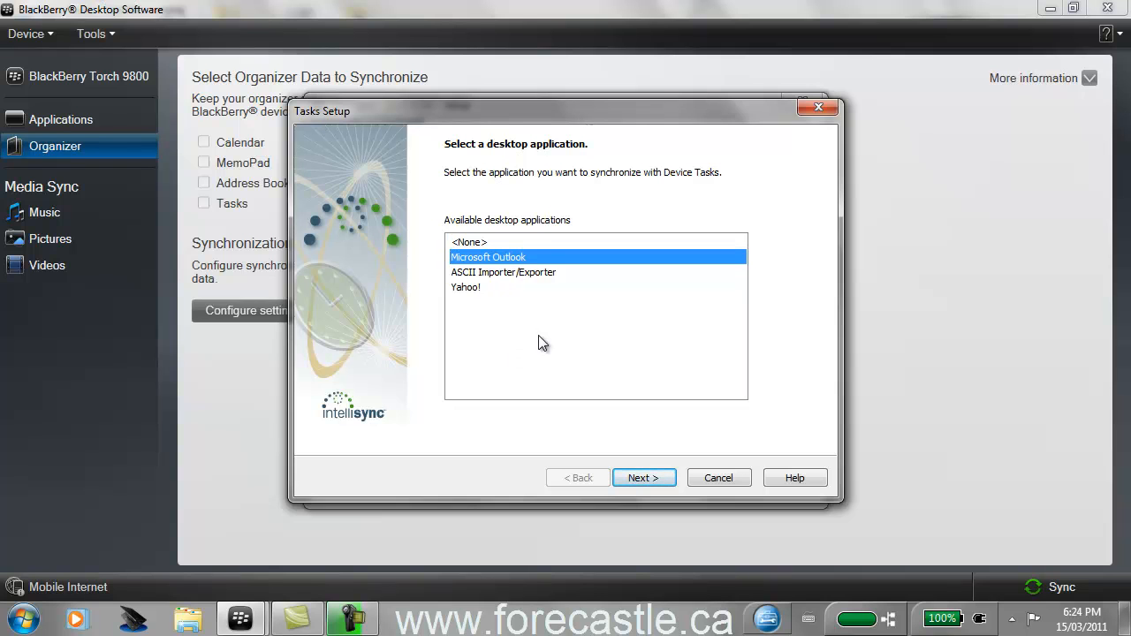
click(651, 481)
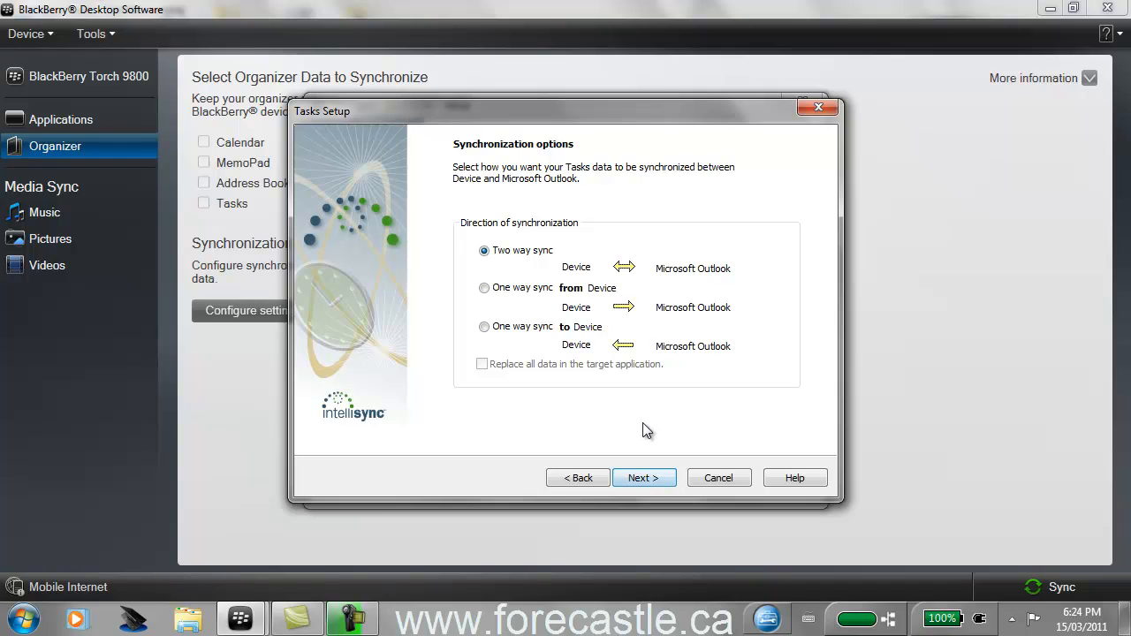
click(643, 478)
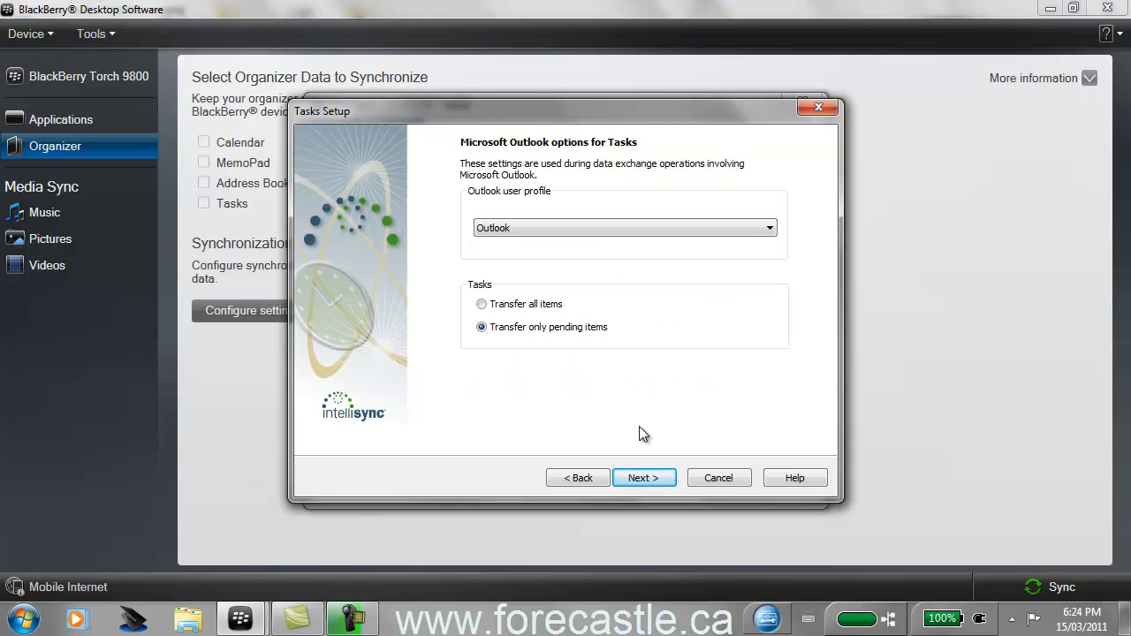
click(480, 304)
click(482, 328)
click(482, 305)
click(650, 485)
click(646, 481)
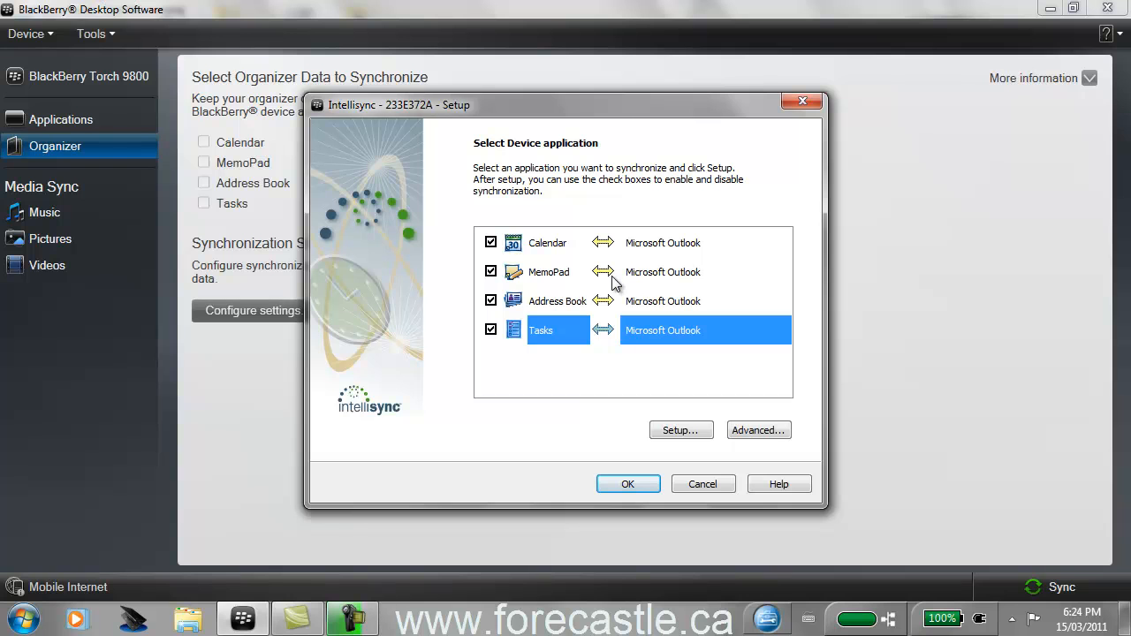
Save the synchronization configuration and start syncing Calendar, MemoPad, Address Book and Tasks with Microsoft Outlook
click(625, 487)
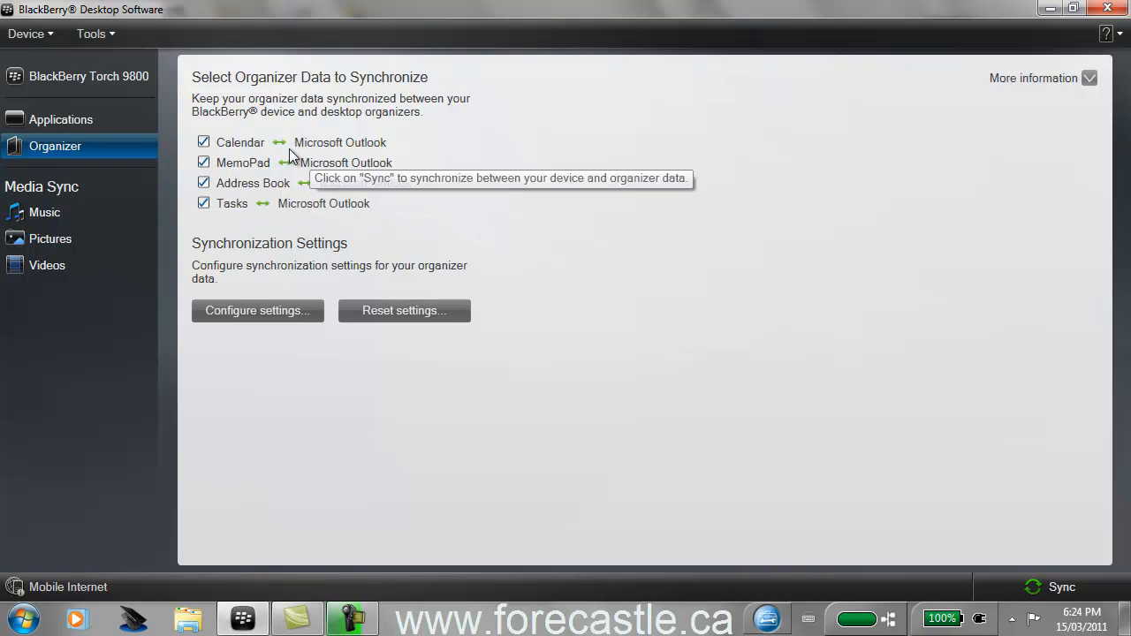
click(205, 144)
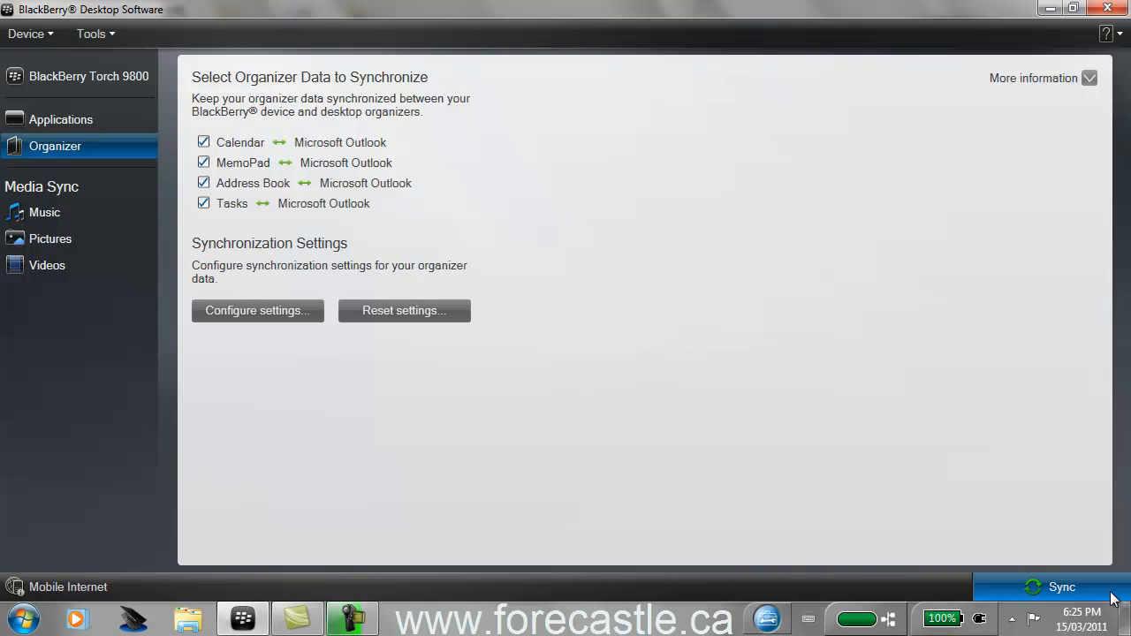
click(1067, 590)
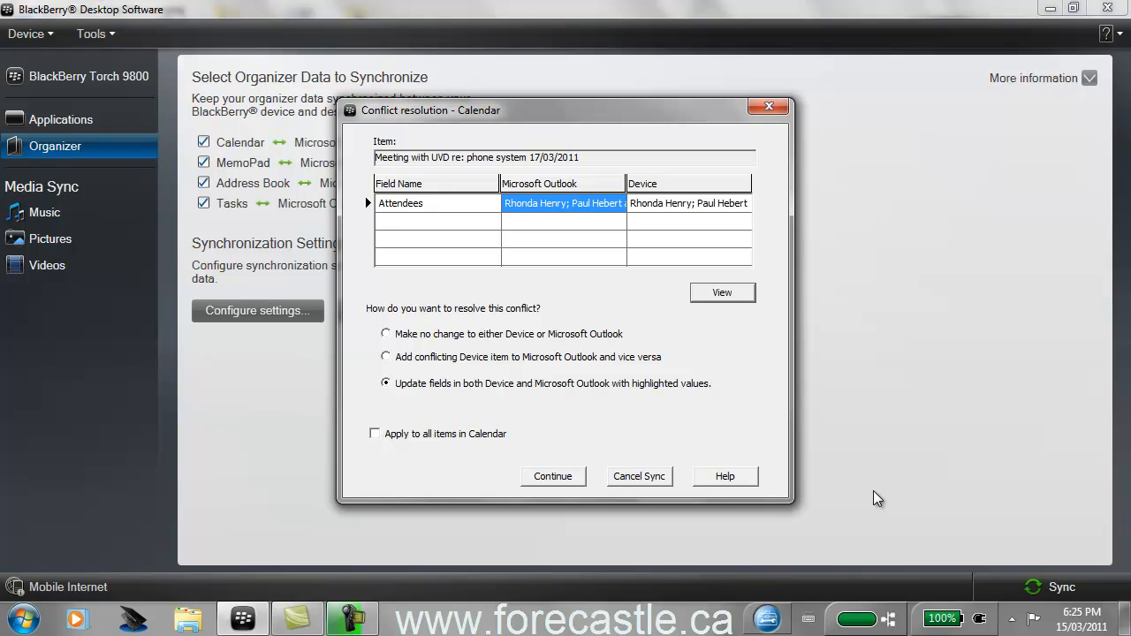
Compare the full Microsoft Outlook and device values of the conflicting Attendees field for the phone system meeting
click(717, 296)
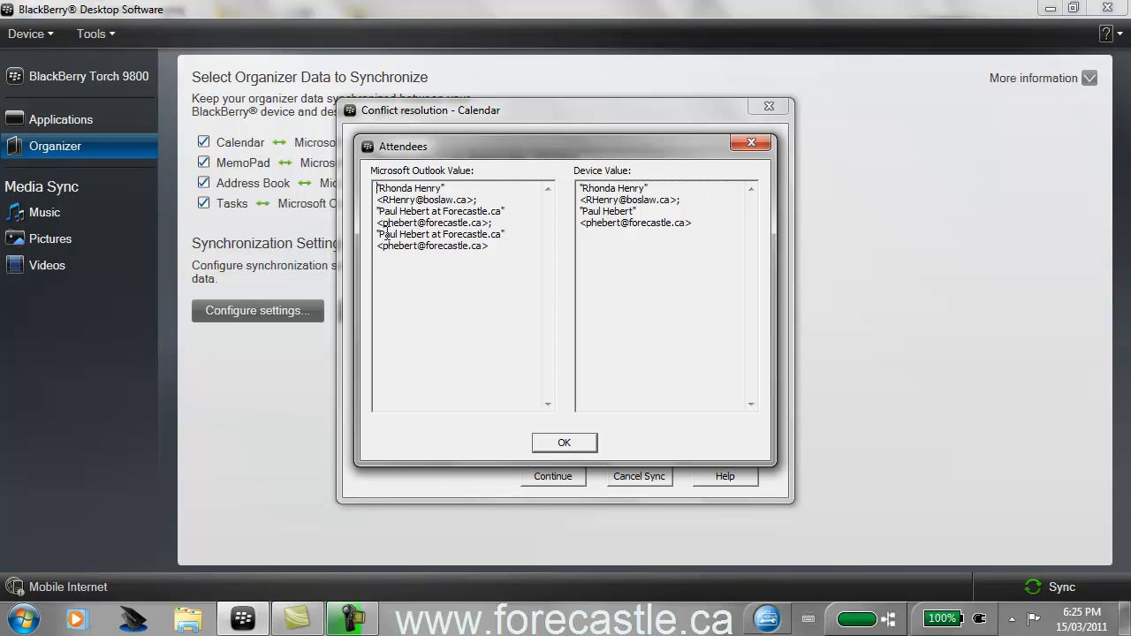
drag(378, 211, 513, 252)
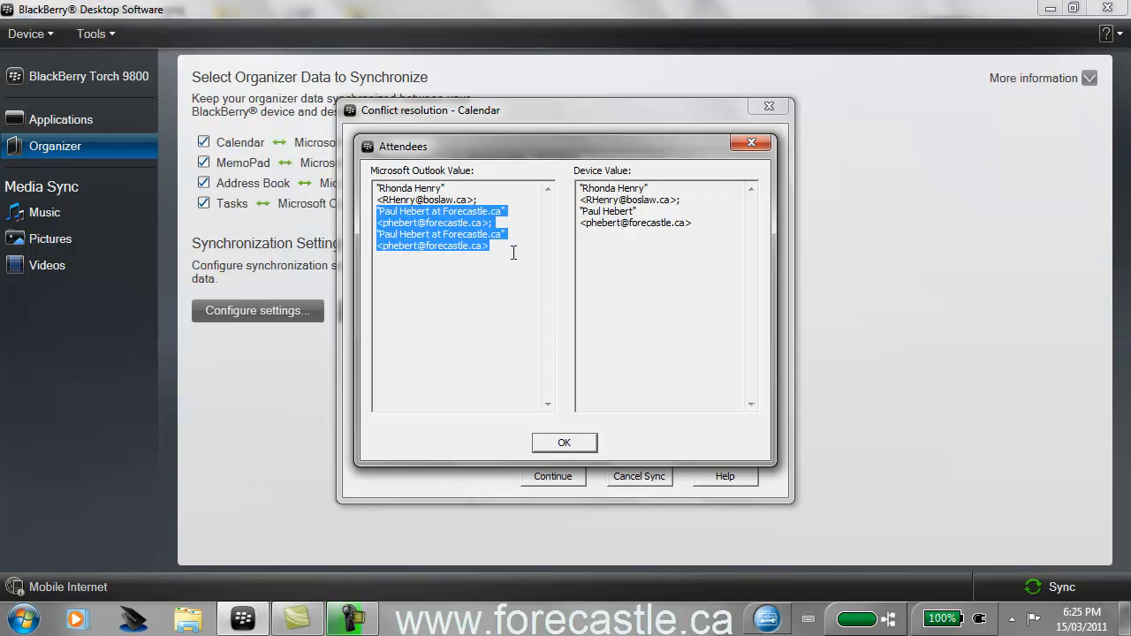
click(513, 257)
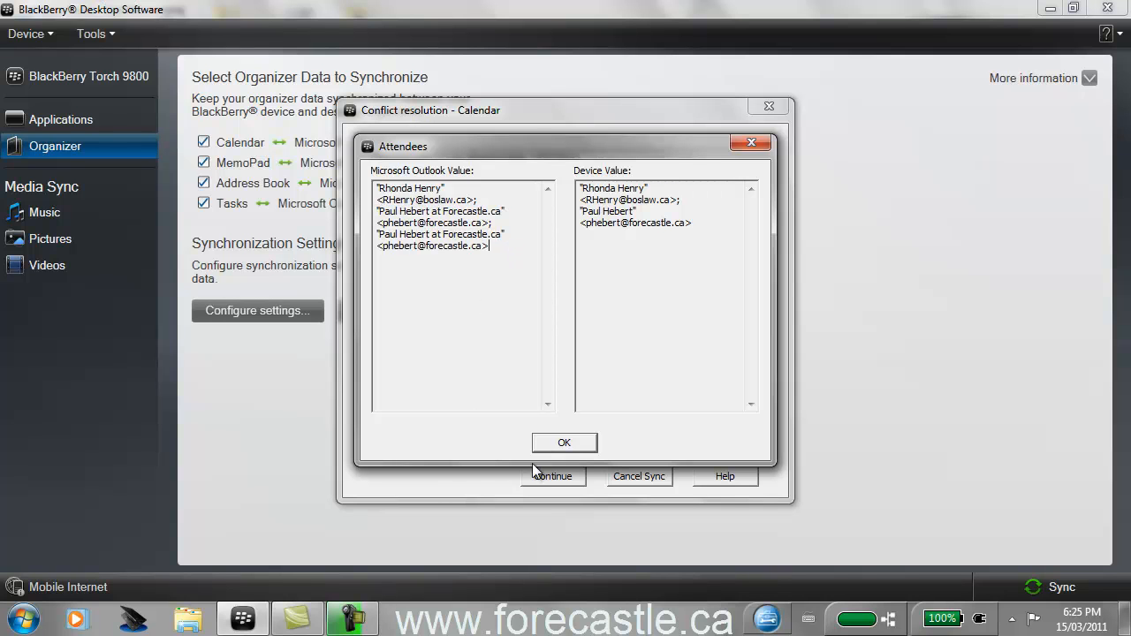
click(559, 444)
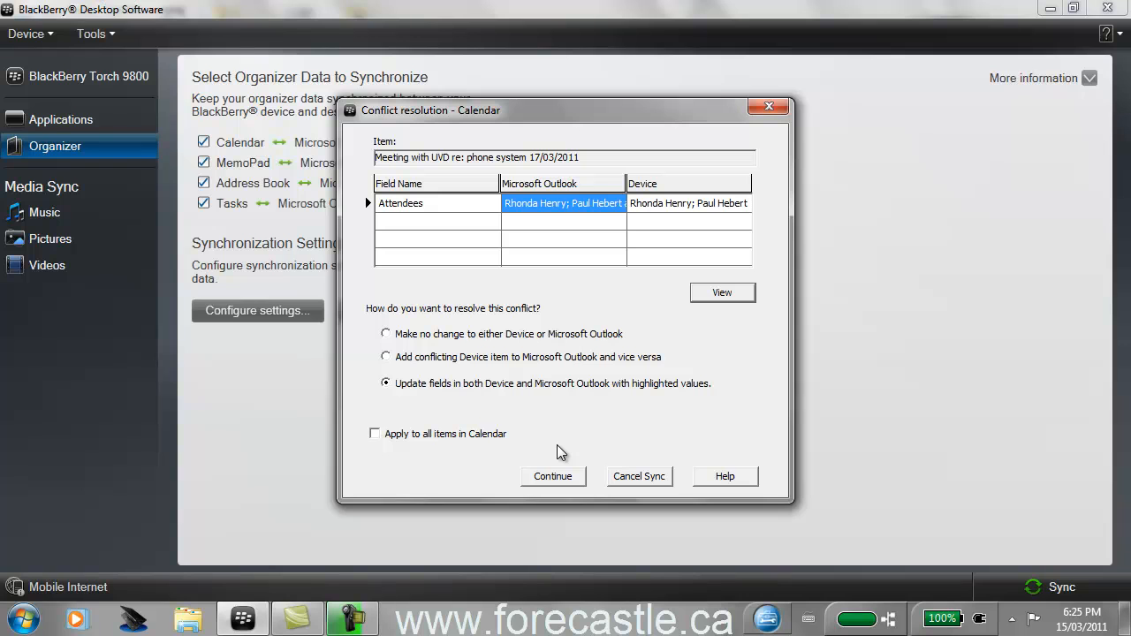
Resolve the conflict with no change to either Device or Microsoft Outlook for all Calendar items, and return to the device overview
click(386, 334)
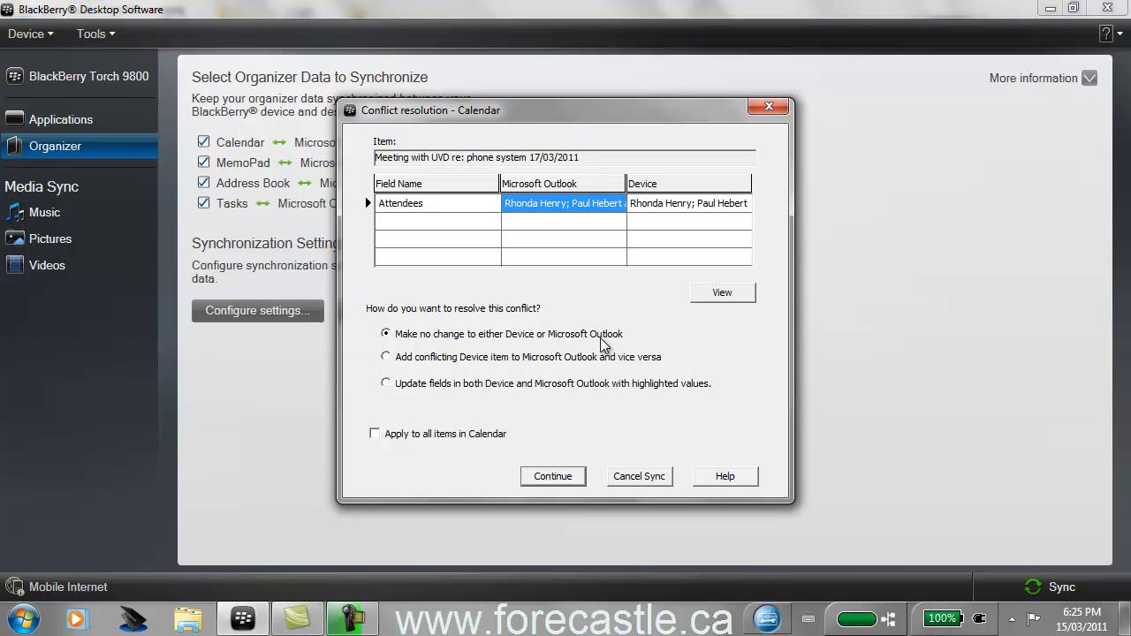
click(375, 436)
click(549, 477)
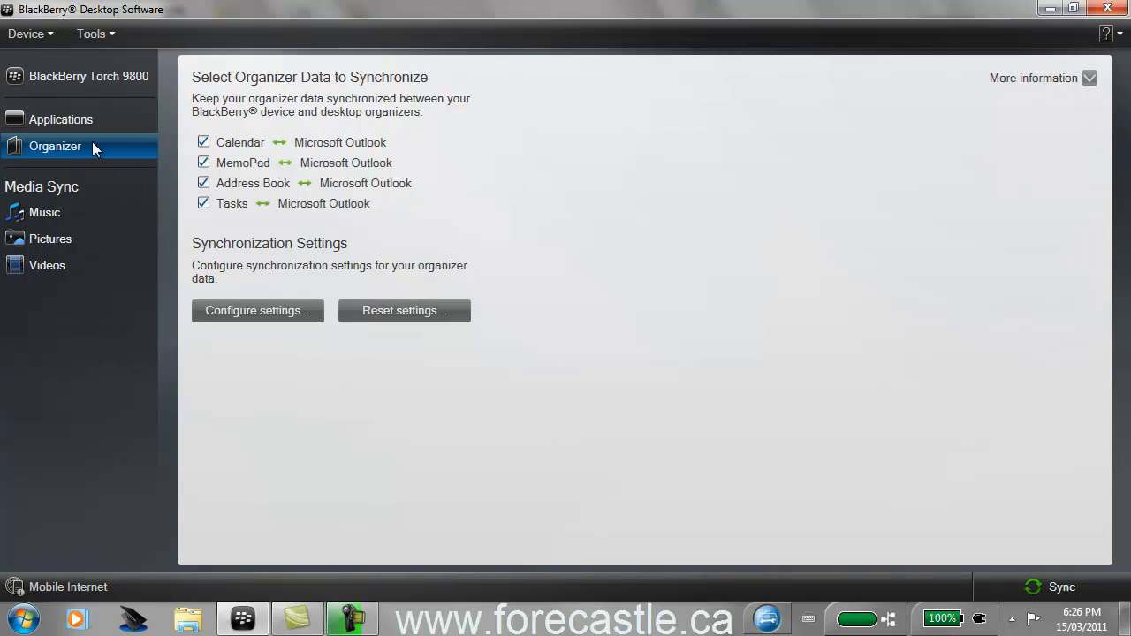
click(63, 76)
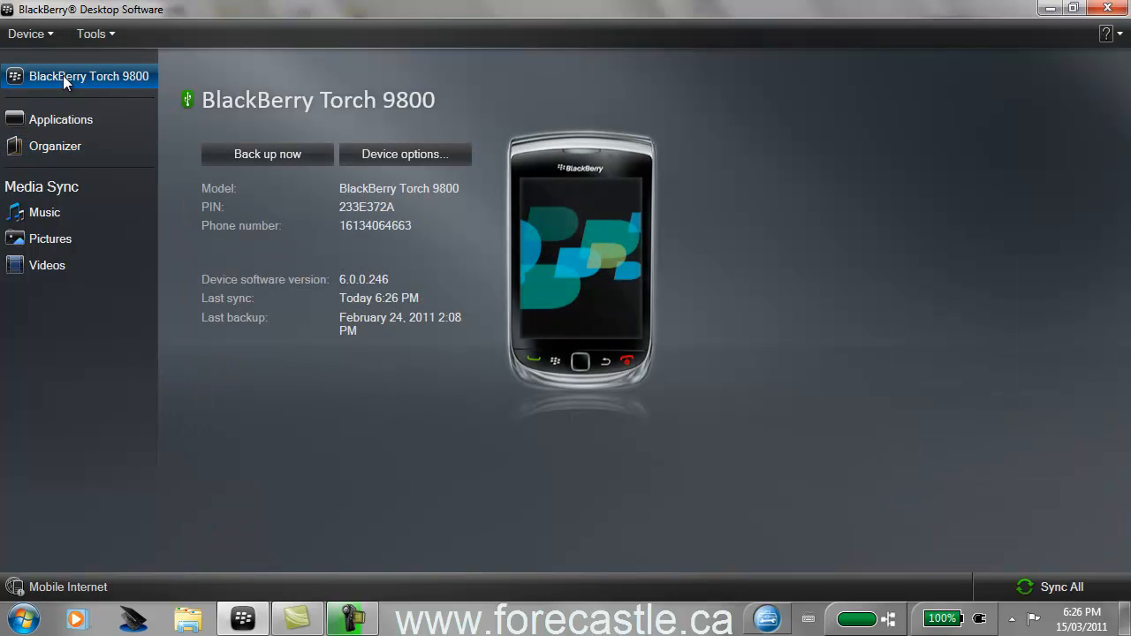